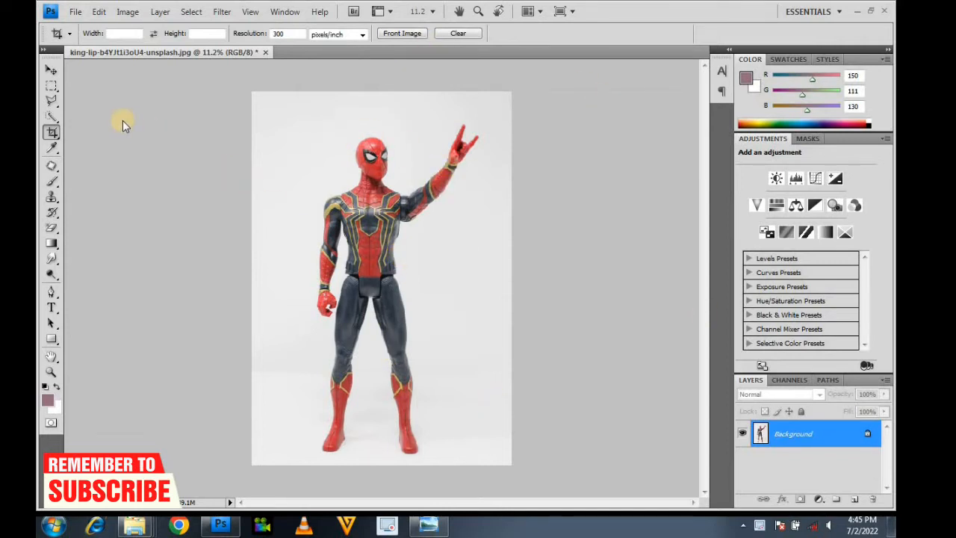
Try to move the figure on the Background layer with the Move tool
key("alt")
left_click(51, 71)
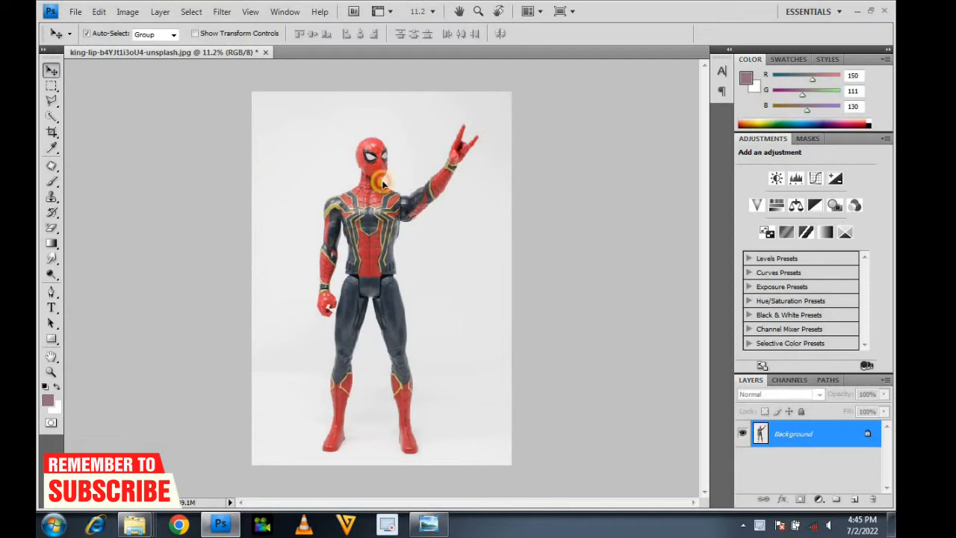
left_click_drag(338, 241, 364, 224)
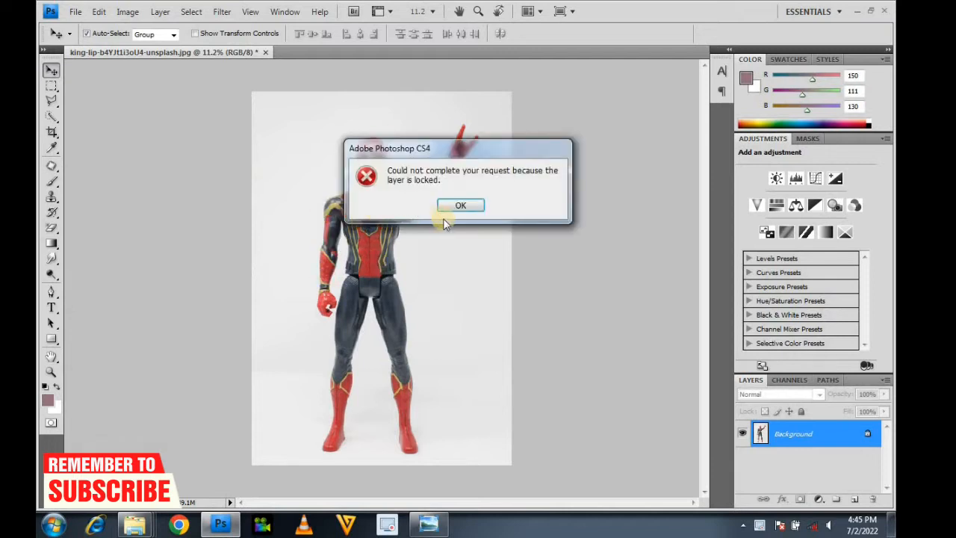
left_click(468, 207)
Convert the Background into a regular layer named "spider man"
left_click(798, 442)
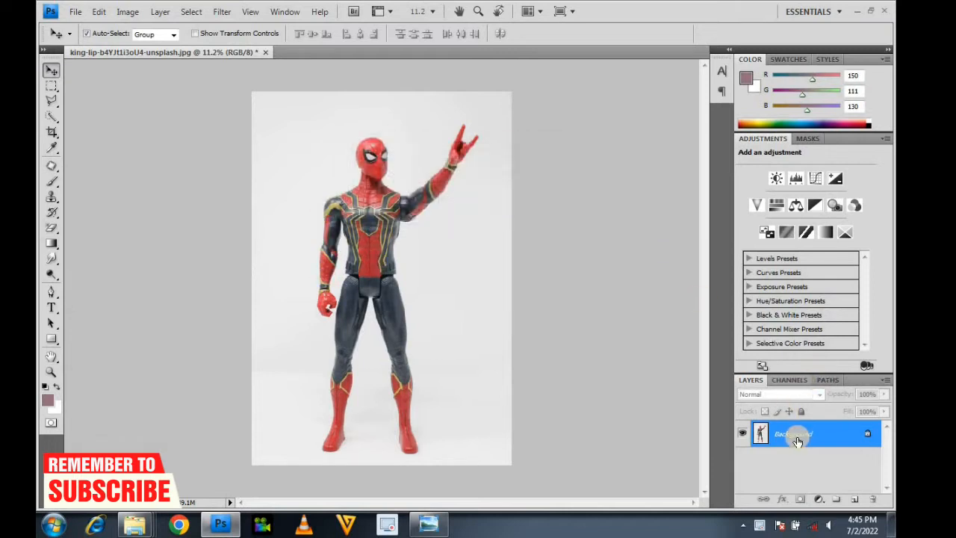
double_click(798, 439)
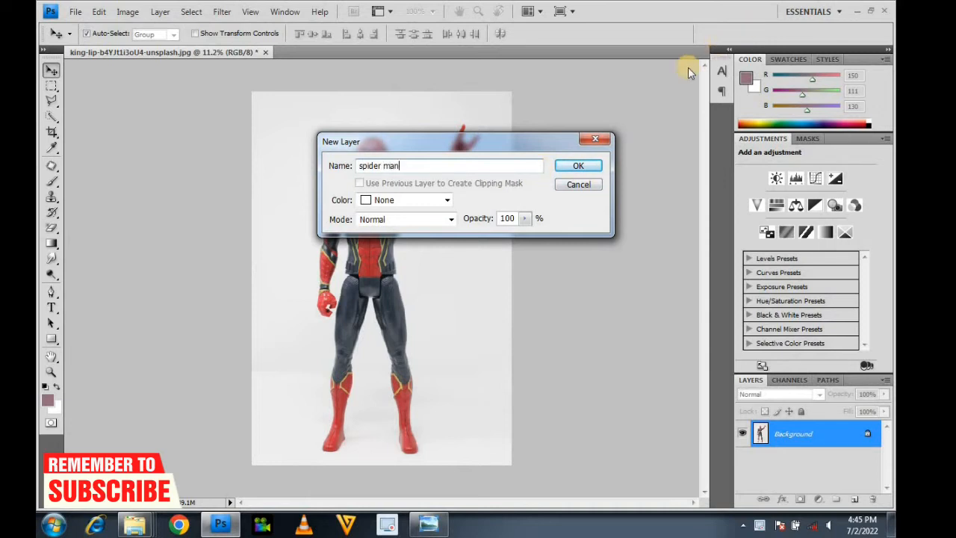
left_click(577, 165)
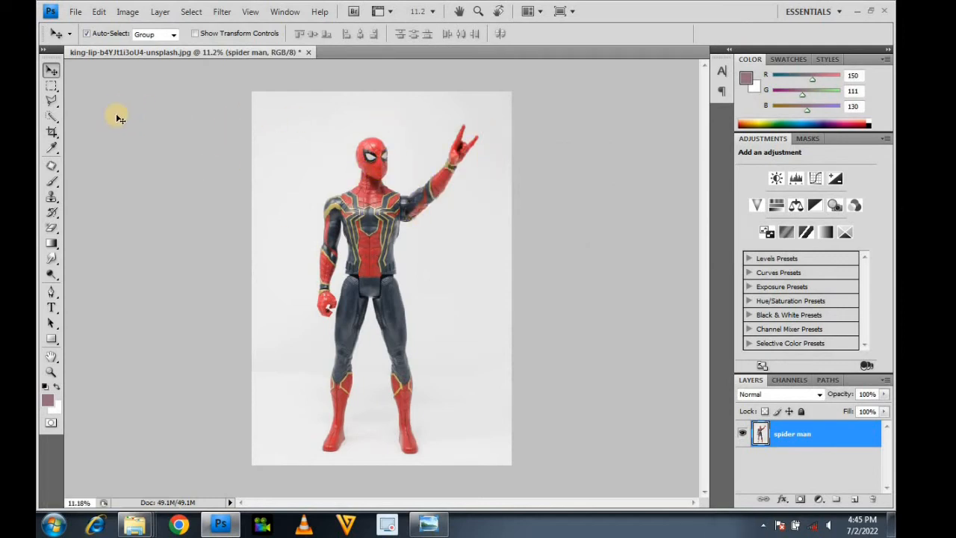
Select the plain backdrop beside the head and lowered arm's shoulder using the Quick Selection tool, enlarging the brush to 45
left_click(52, 118)
left_click(90, 116)
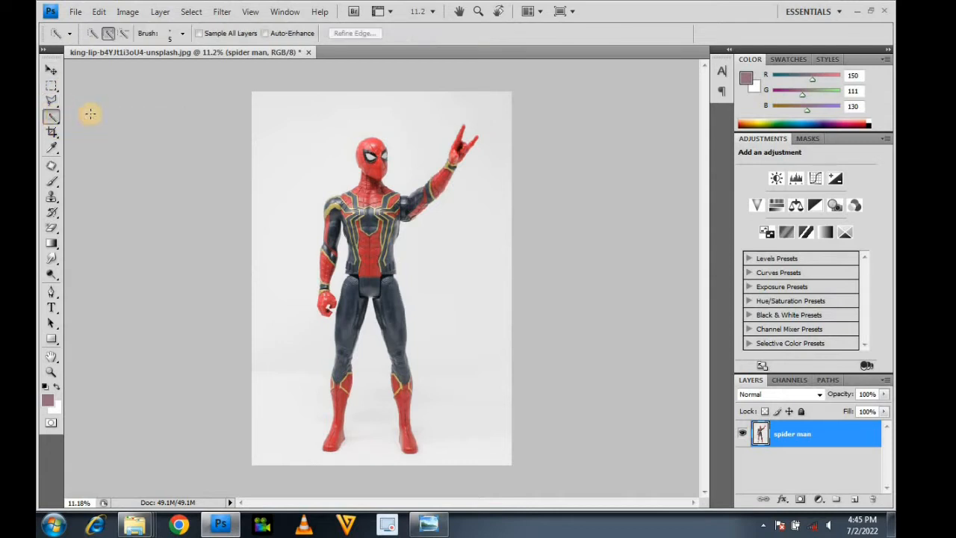
key("ctrl+plus")
key("ctrl+plus")
key("ctrl+plus")
key("ctrl+plus")
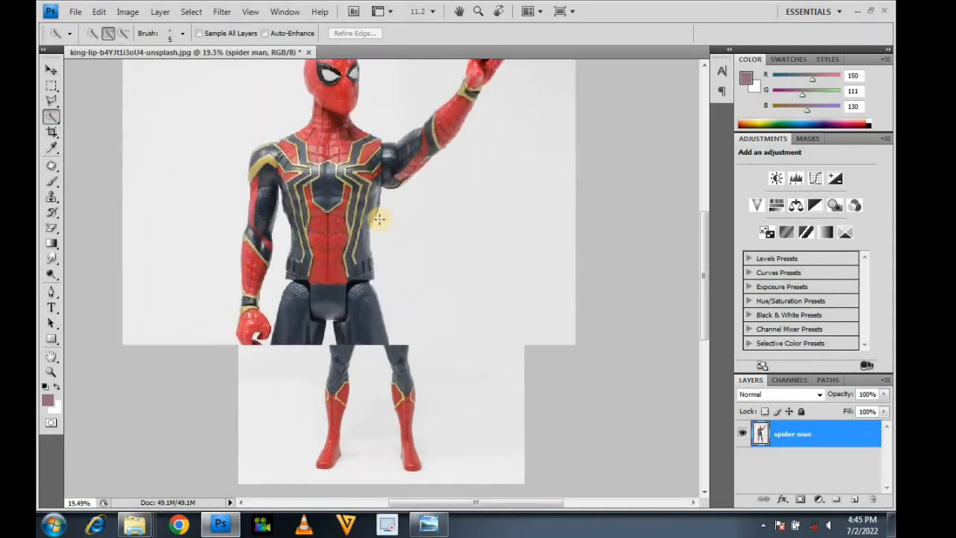
scroll(344, 202, "left", 5)
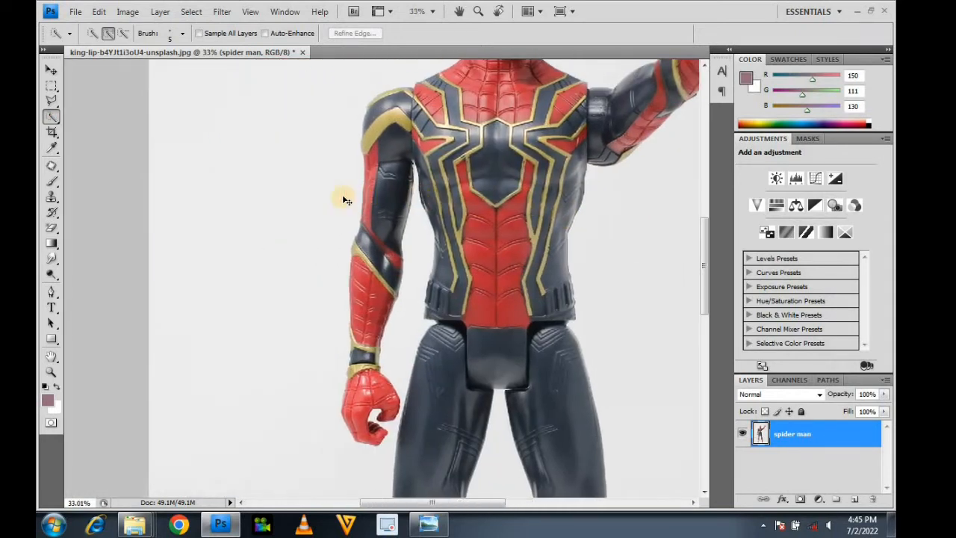
scroll(337, 200, "down", 5)
scroll(338, 200, "down", 1)
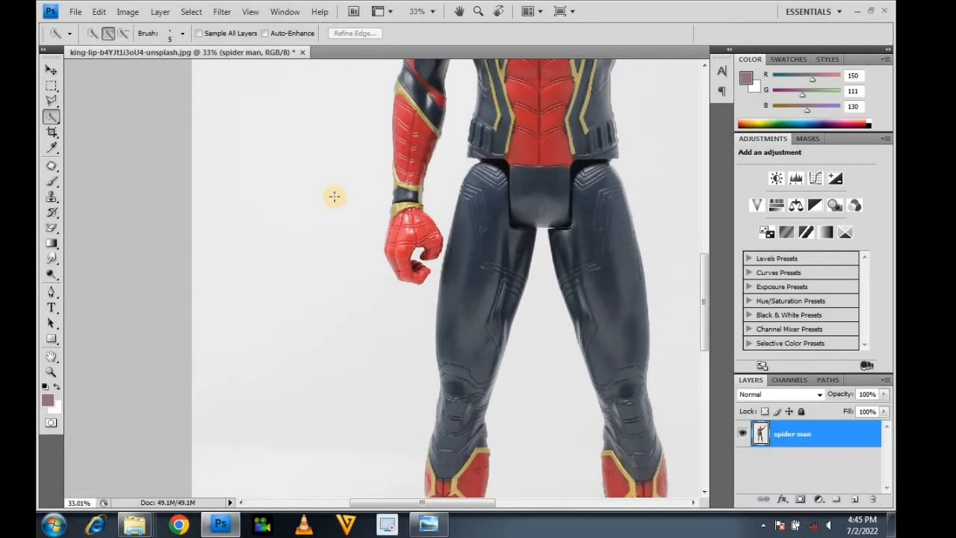
scroll(330, 197, "down", 1)
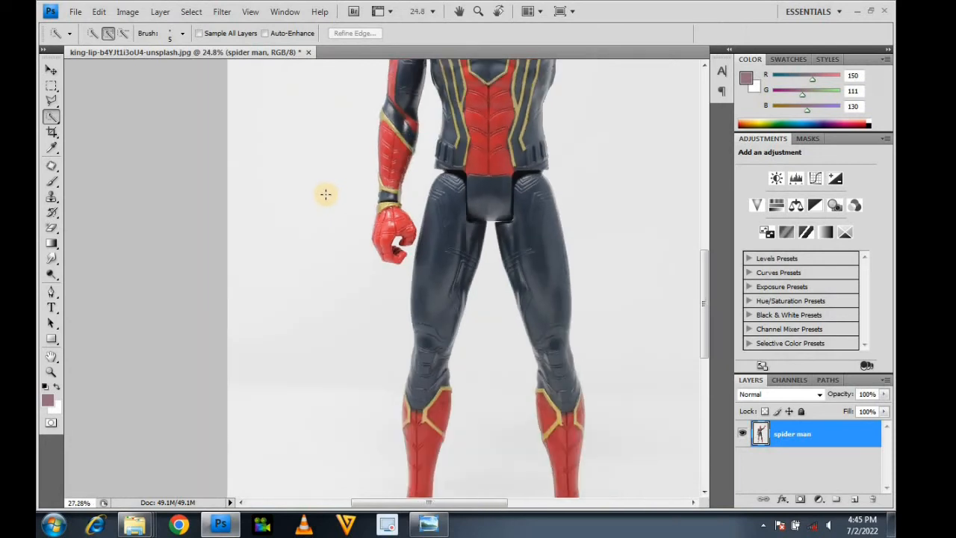
scroll(325, 194, "up", 2)
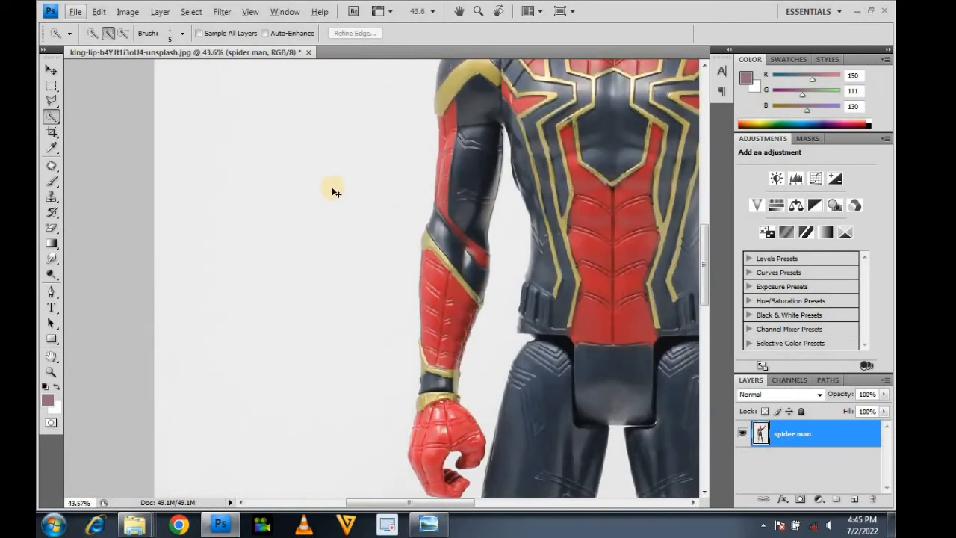
scroll(333, 190, "right", 2)
scroll(299, 193, "up", 4)
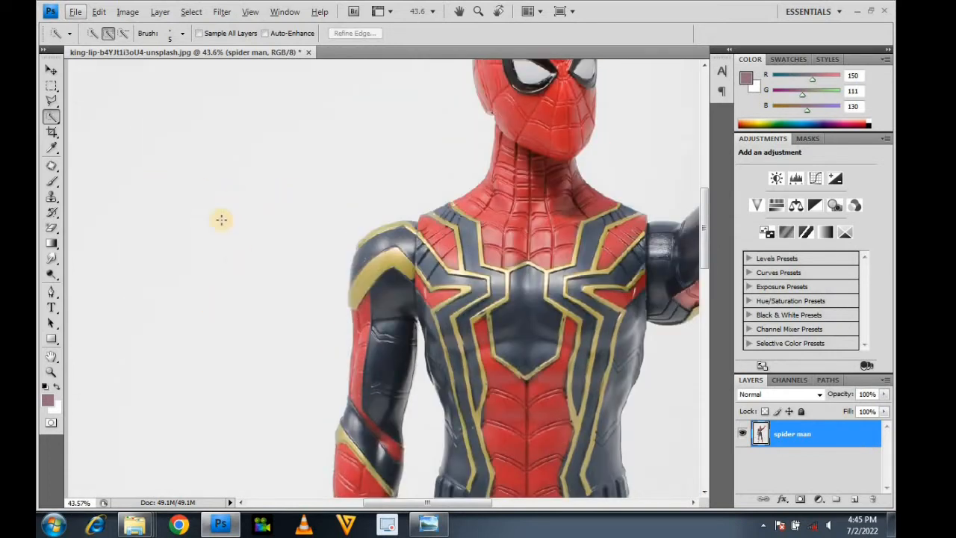
left_click(248, 168)
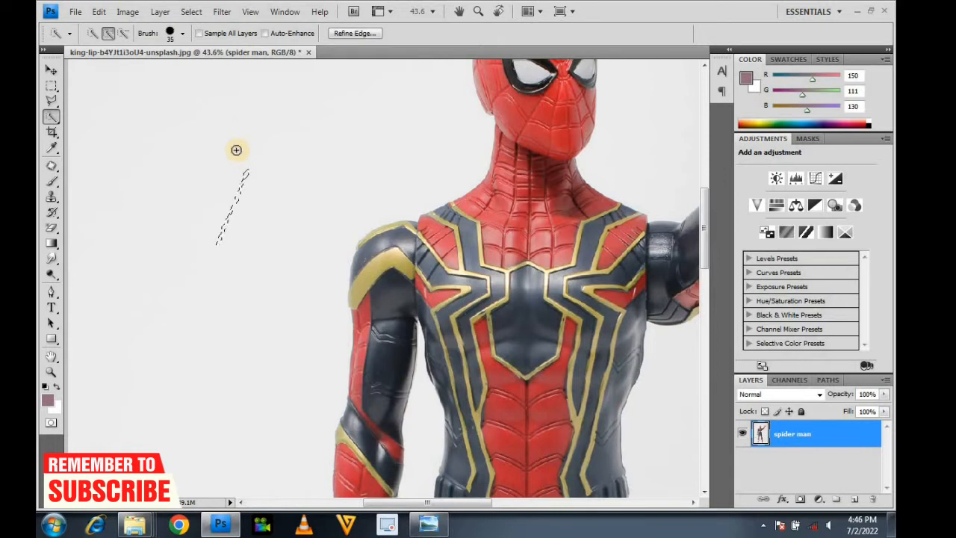
left_click(239, 276)
left_click_drag(247, 194, 250, 183)
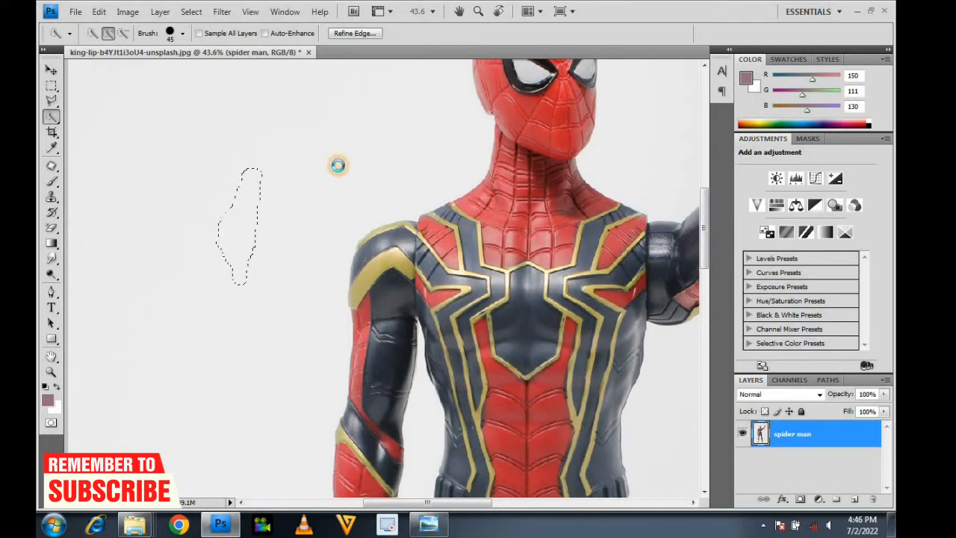
left_click(338, 162)
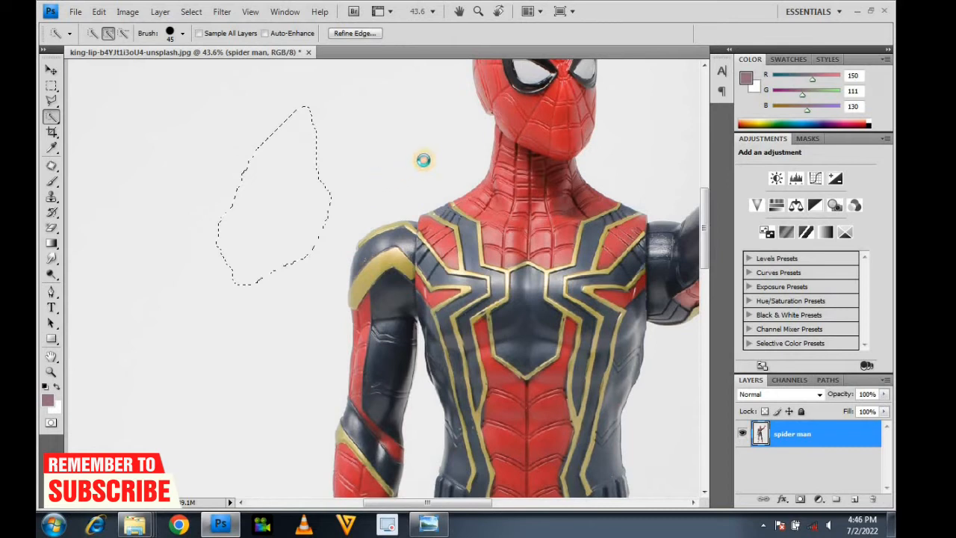
left_click(455, 155)
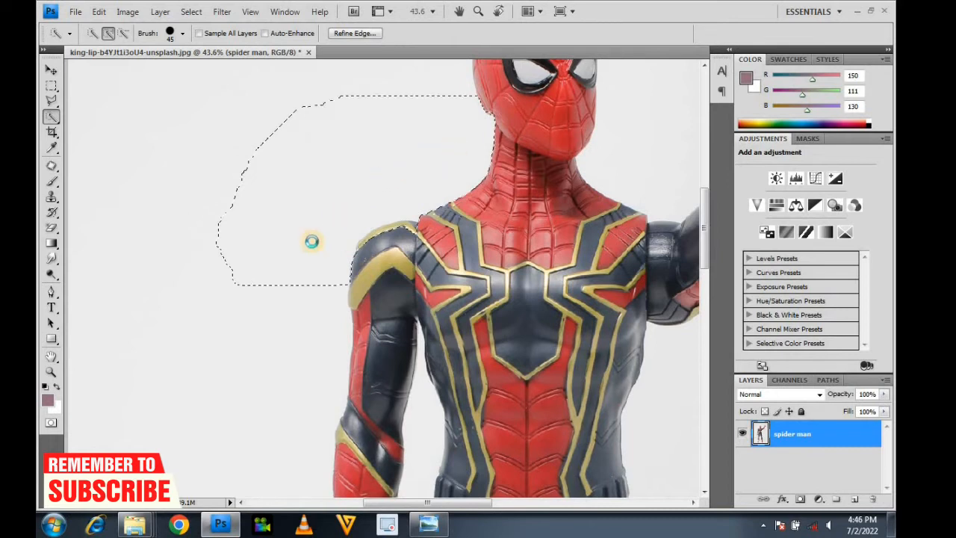
Extend the selection over the backdrop down along the lowered arm, the fist and the outer edge of the adjacent leg
scroll(270, 269, "down", 4)
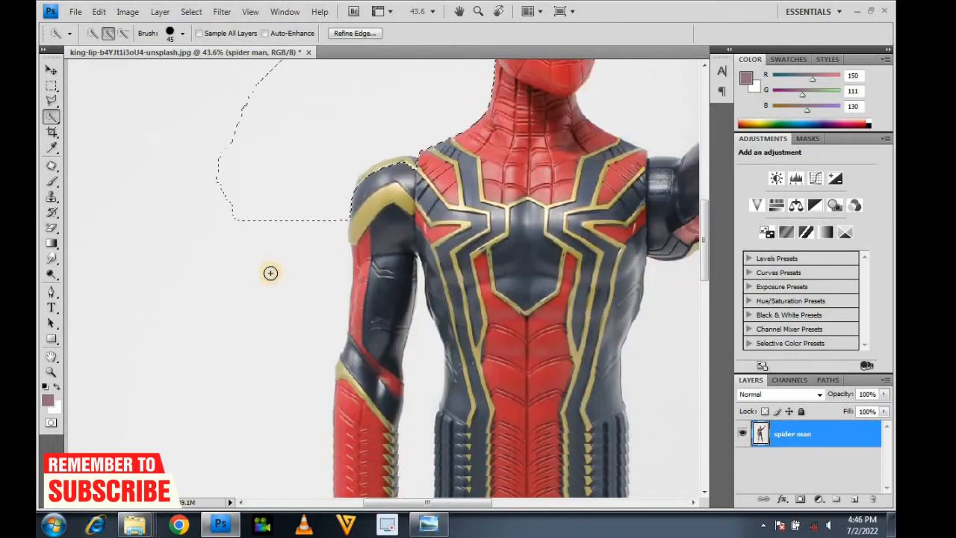
left_click_drag(272, 212, 239, 419)
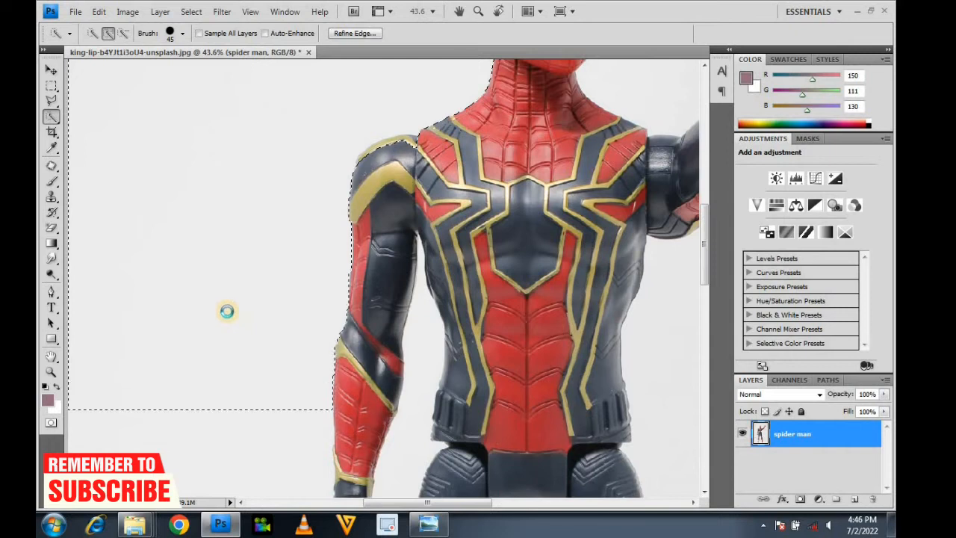
scroll(226, 310, "down", 11)
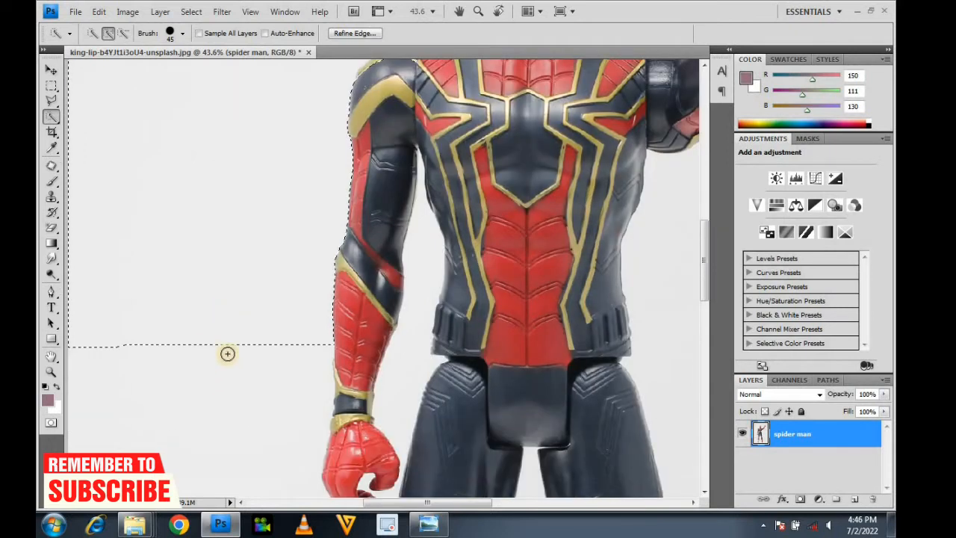
mouse_move(218, 229)
left_mouse_down()
mouse_move(220, 199)
mouse_move(229, 320)
mouse_move(214, 476)
mouse_move(222, 275)
left_mouse_up()
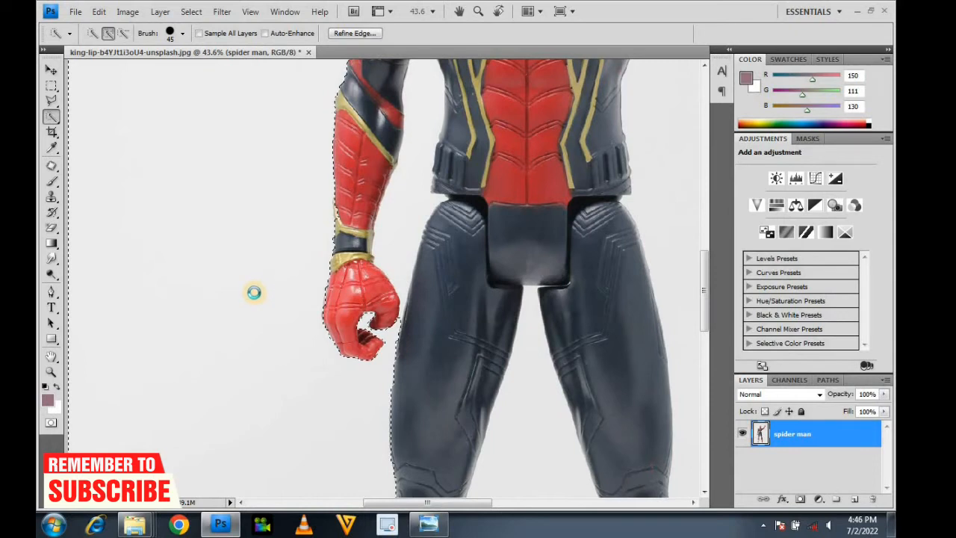
Add the backdrop between the figure's two legs to the selection
scroll(254, 288, "down", 10)
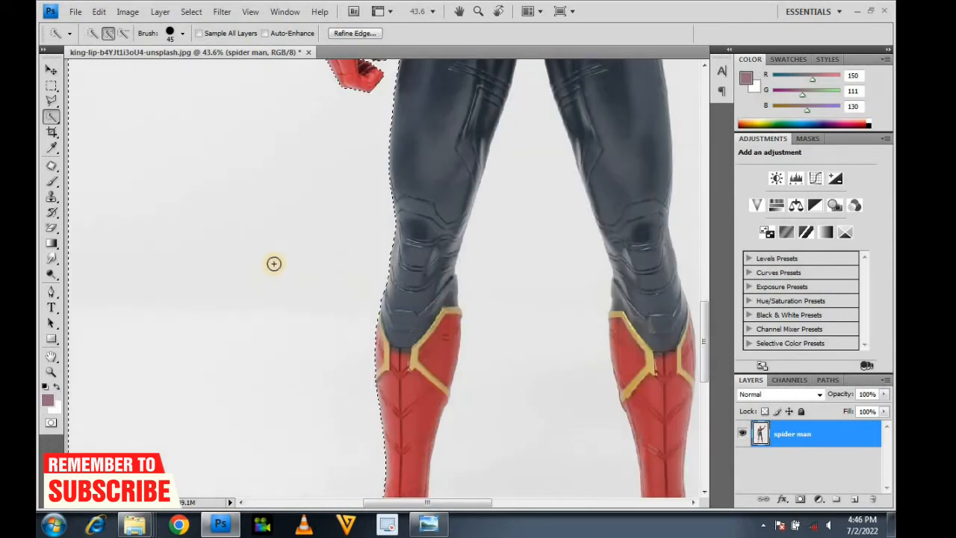
scroll(240, 129, "down", 2)
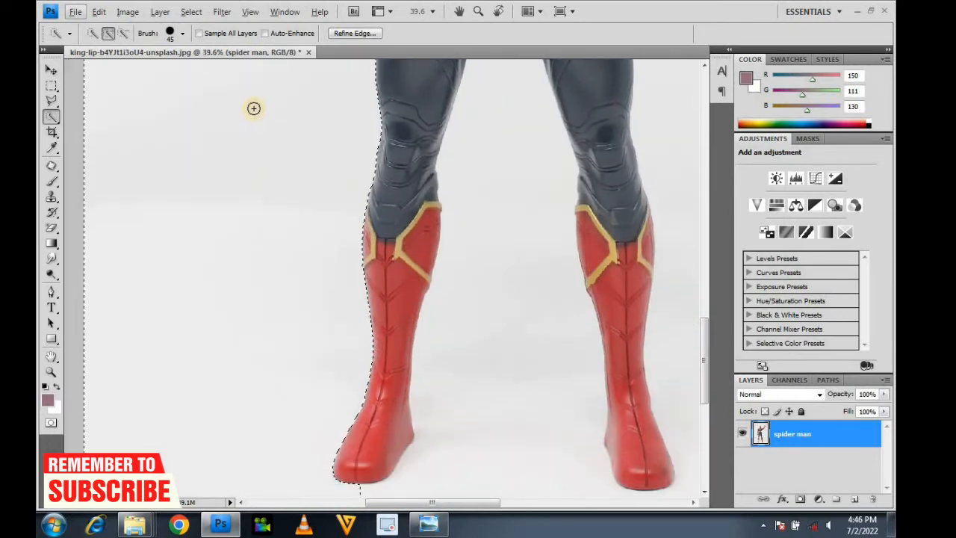
scroll(339, 241, "down", 4)
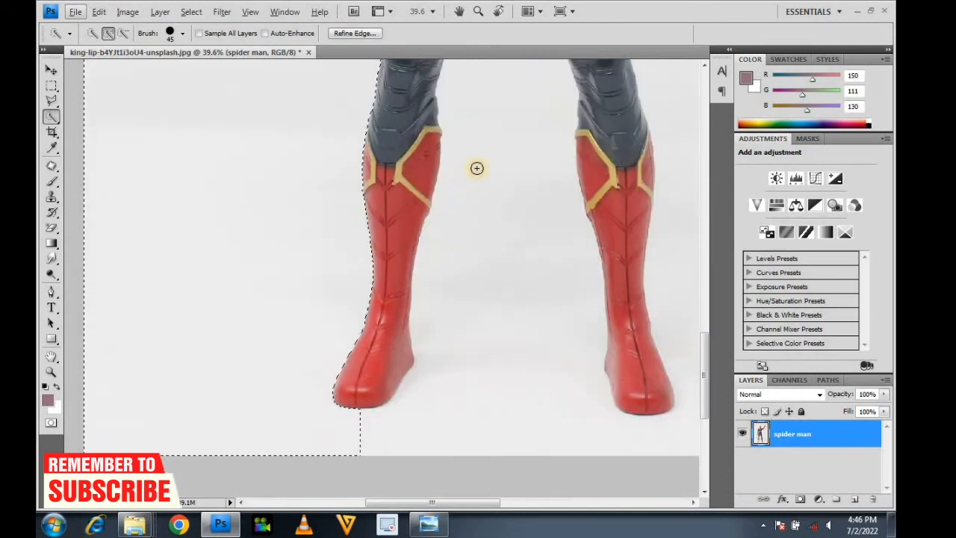
left_click_drag(501, 276, 487, 295)
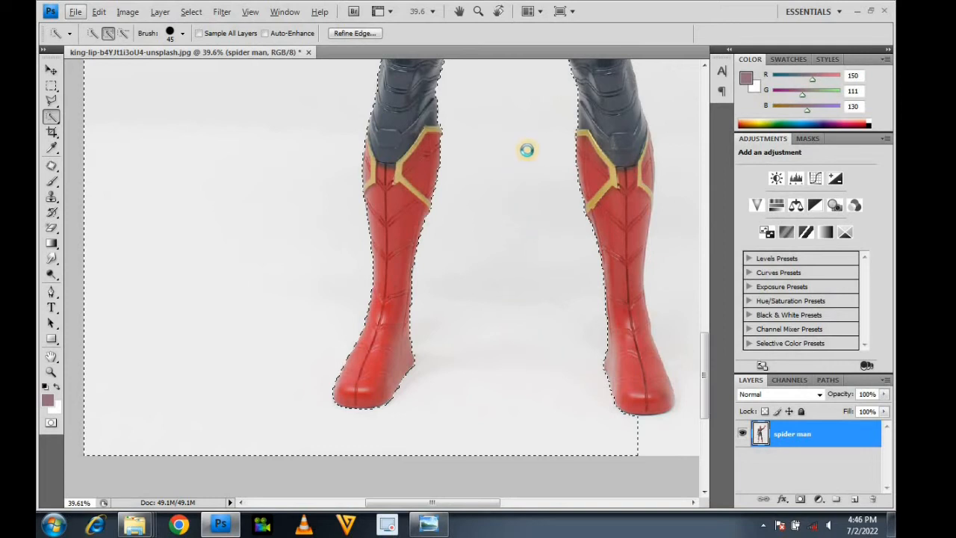
Add the backdrop on the raised-arm side of the figure to the selection, starting beside the outer leg
scroll(527, 127, "up", 5)
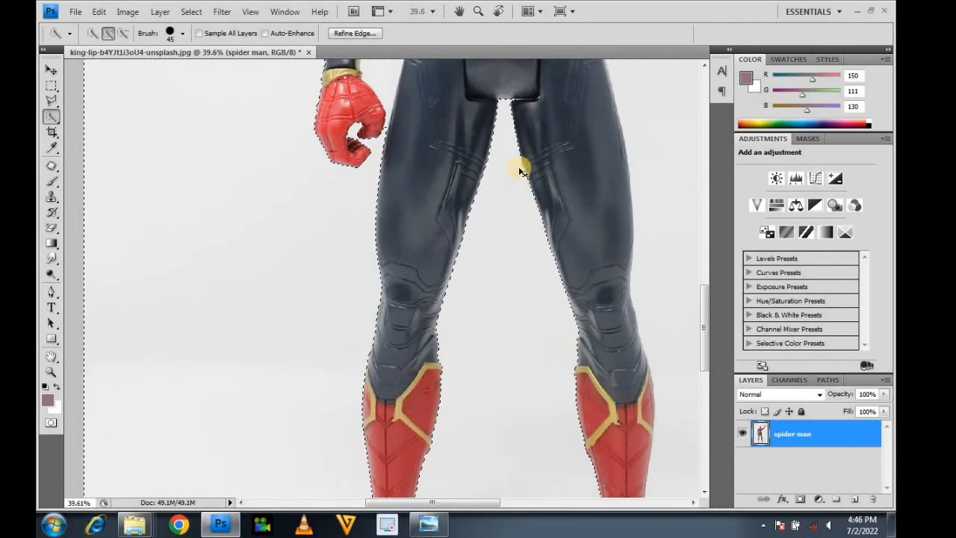
scroll(523, 156, "right", 3)
scroll(516, 160, "right", 10)
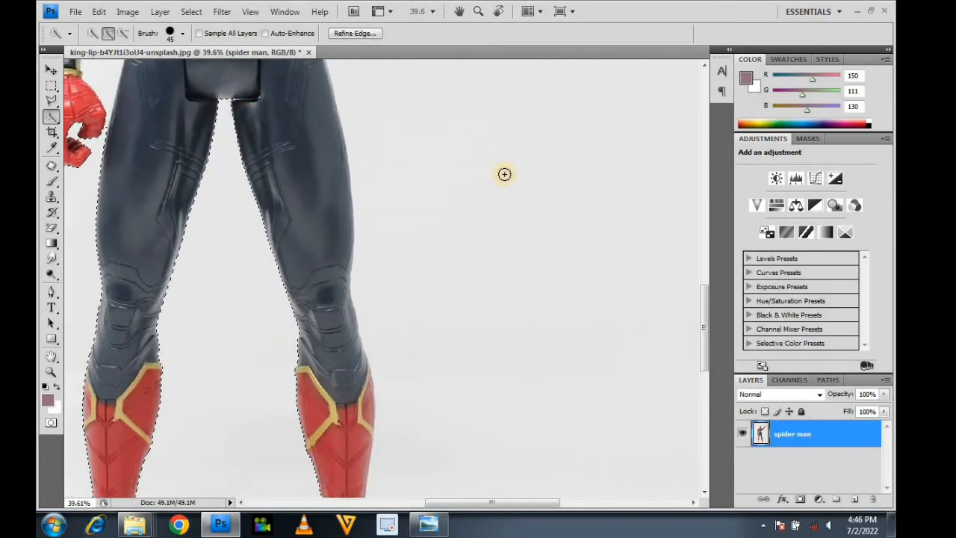
mouse_move(515, 336)
left_mouse_down()
mouse_move(491, 368)
mouse_move(445, 380)
mouse_move(445, 399)
mouse_move(447, 367)
mouse_move(409, 304)
left_mouse_up()
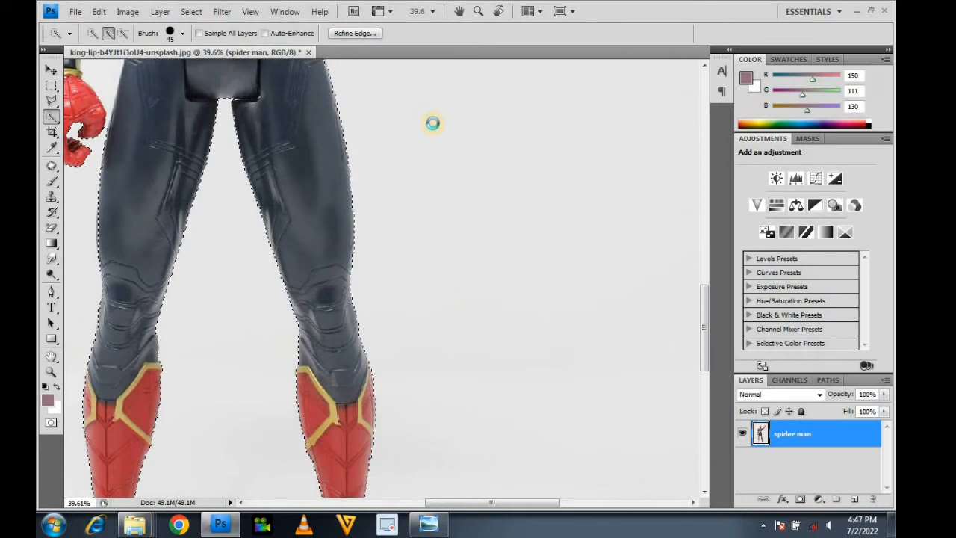
Reduce the Quick Selection brush to 15 and add the narrow gap between the lowered arm and the torso to the selection
scroll(431, 120, "up", 3)
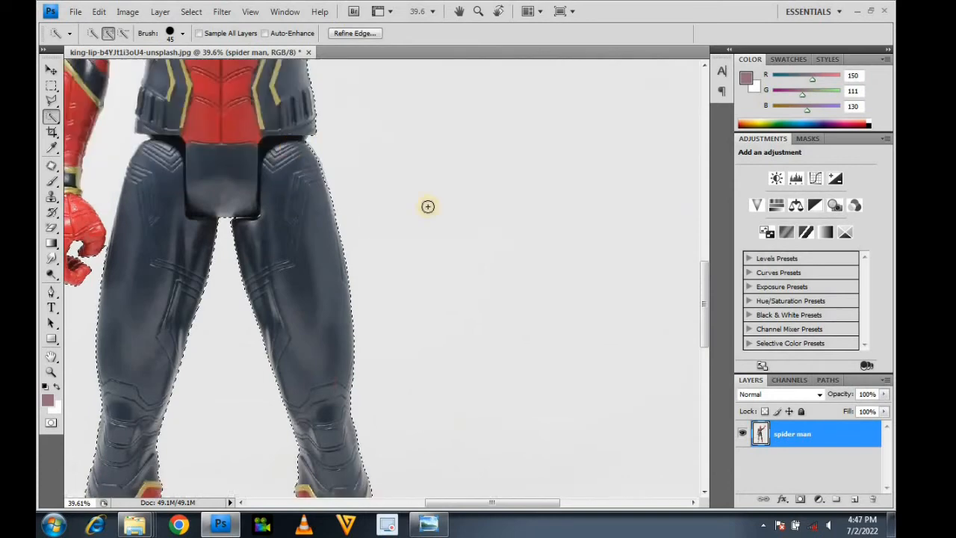
scroll(428, 206, "up", 10)
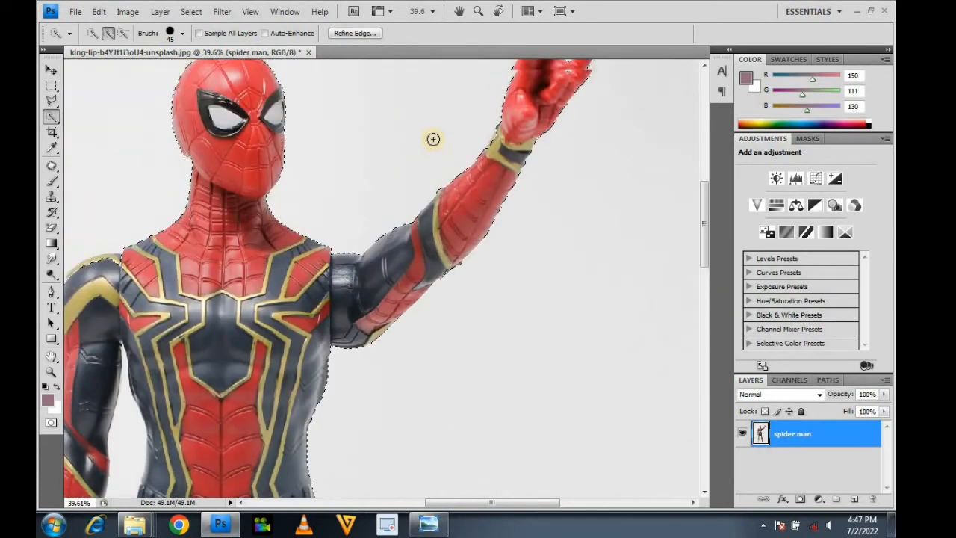
scroll(434, 139, "up", 2)
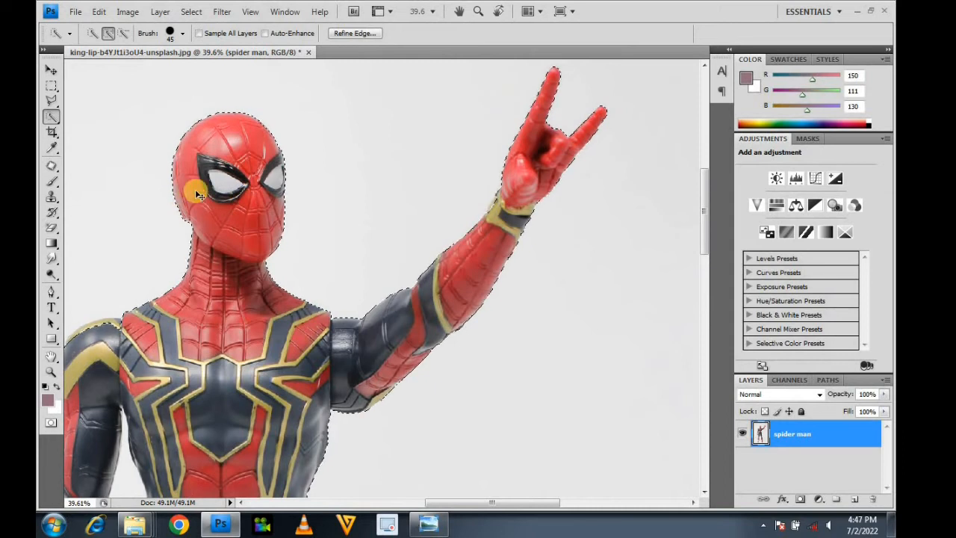
scroll(217, 201, "left", 4)
scroll(219, 267, "down", 4)
key("alt")
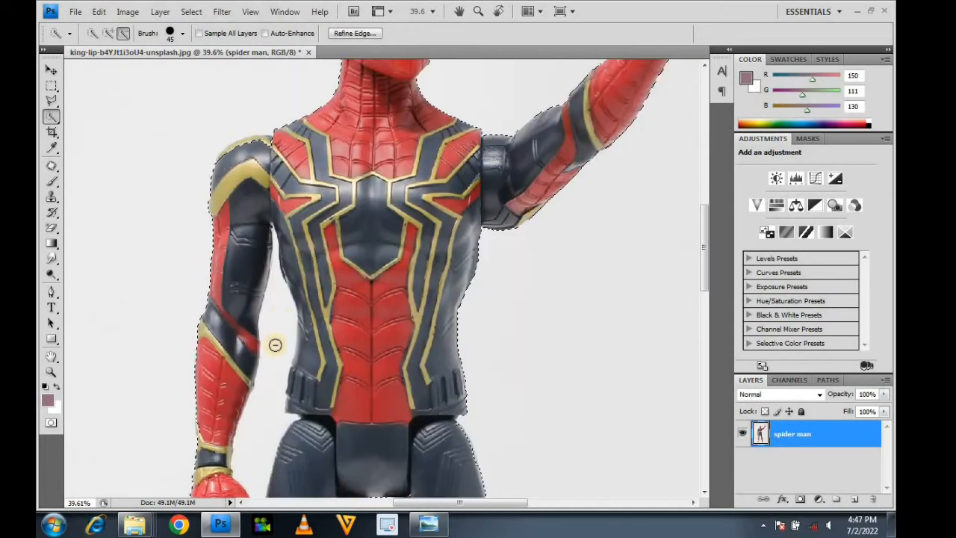
scroll(274, 340, "up", 3)
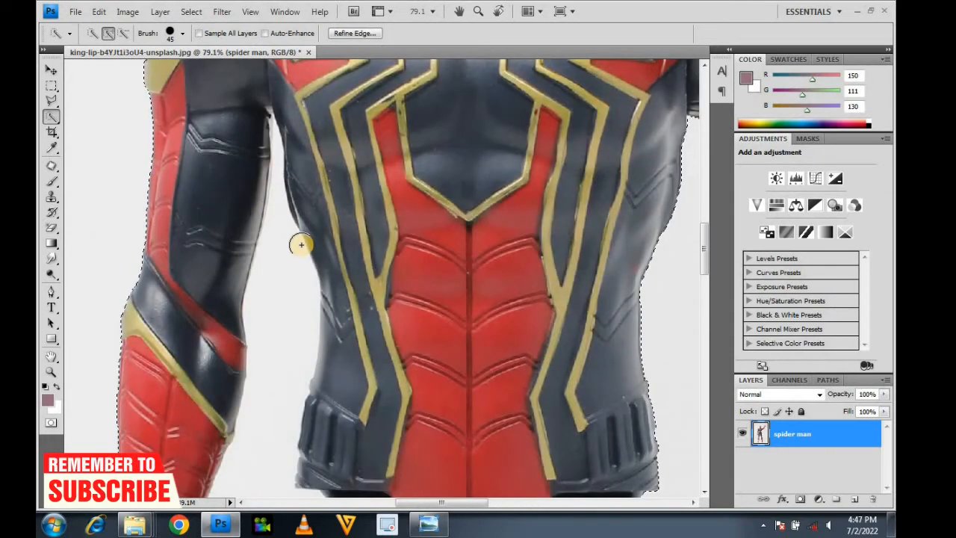
key("bracketleft")
key("bracketleft")
key("bracketleft")
key("bracketleft")
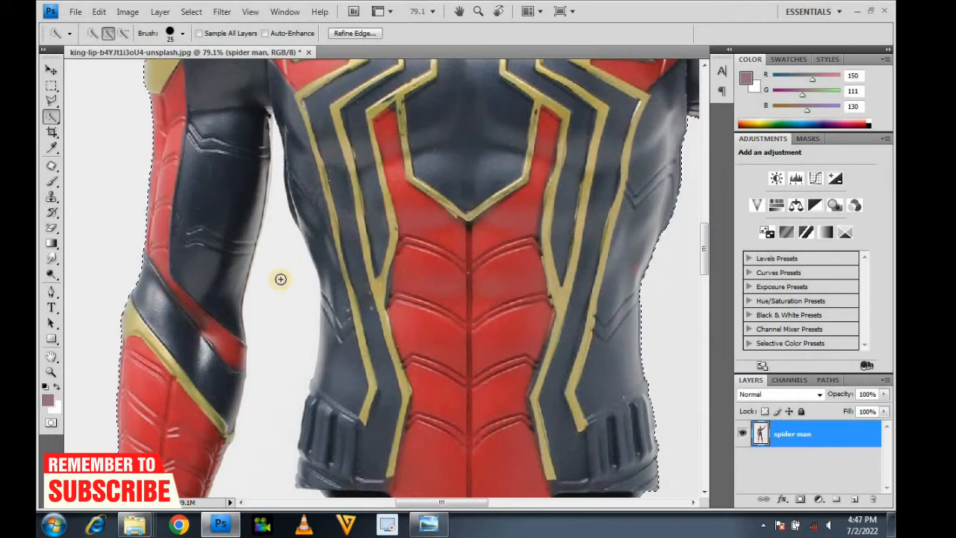
key("bracketleft")
key("bracketleft")
mouse_move(274, 270)
left_mouse_down()
mouse_move(269, 322)
mouse_move(265, 187)
mouse_move(278, 127)
mouse_move(271, 139)
left_mouse_up()
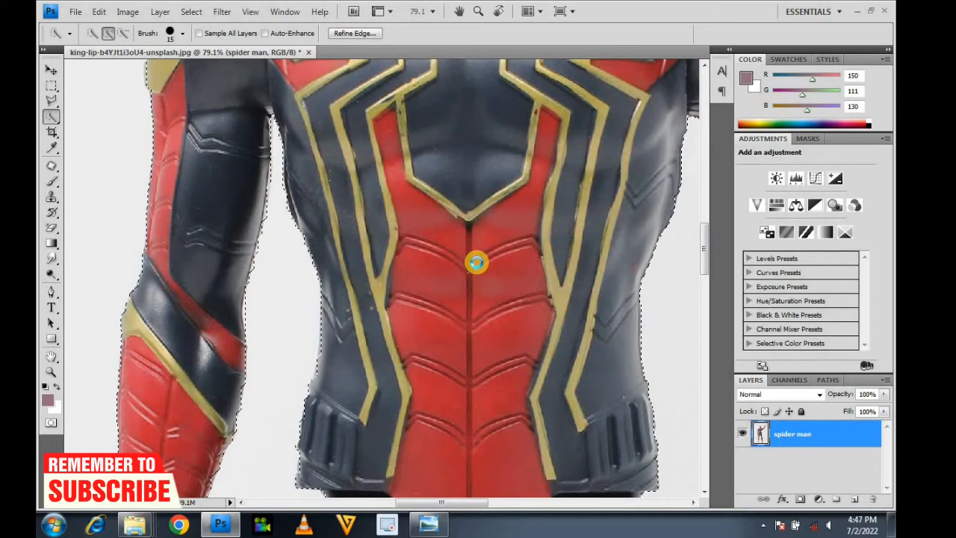
left_click_drag(477, 263, 414, 265)
scroll(414, 265, "down", 4)
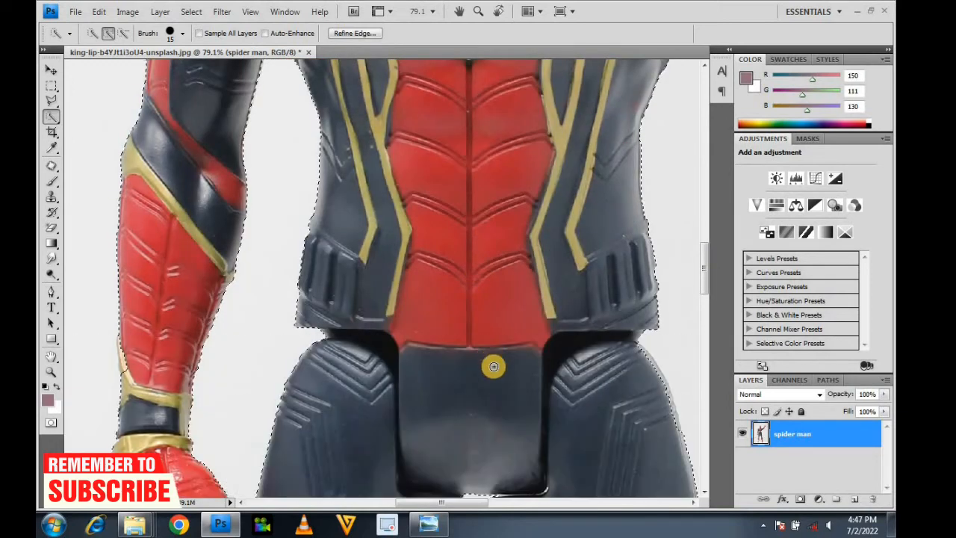
Try inverting the selection from the backdrop to the figure and examine its outline around the head and shoulders
scroll(498, 418, "down", 4)
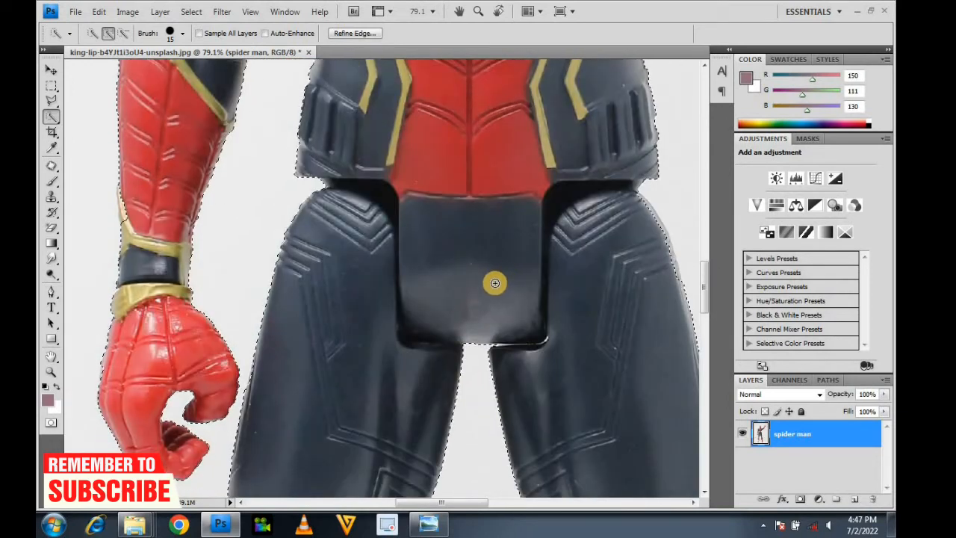
scroll(472, 247, "down", 3)
scroll(468, 248, "down", 9)
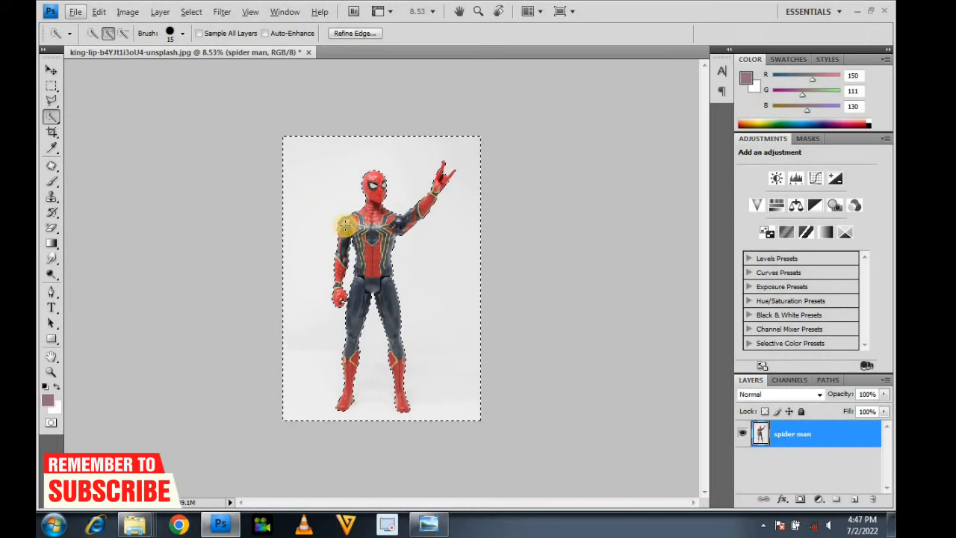
left_click(347, 227)
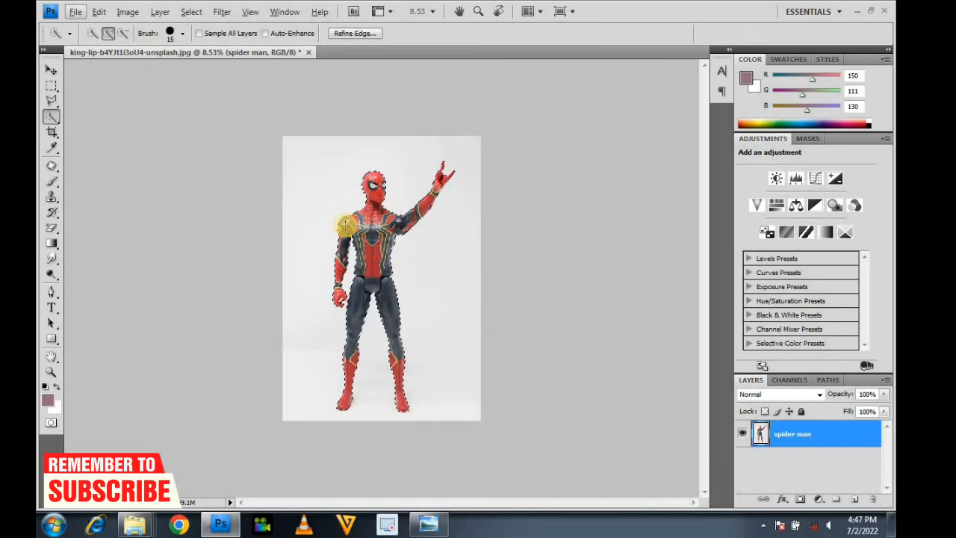
scroll(380, 167, "up", 3)
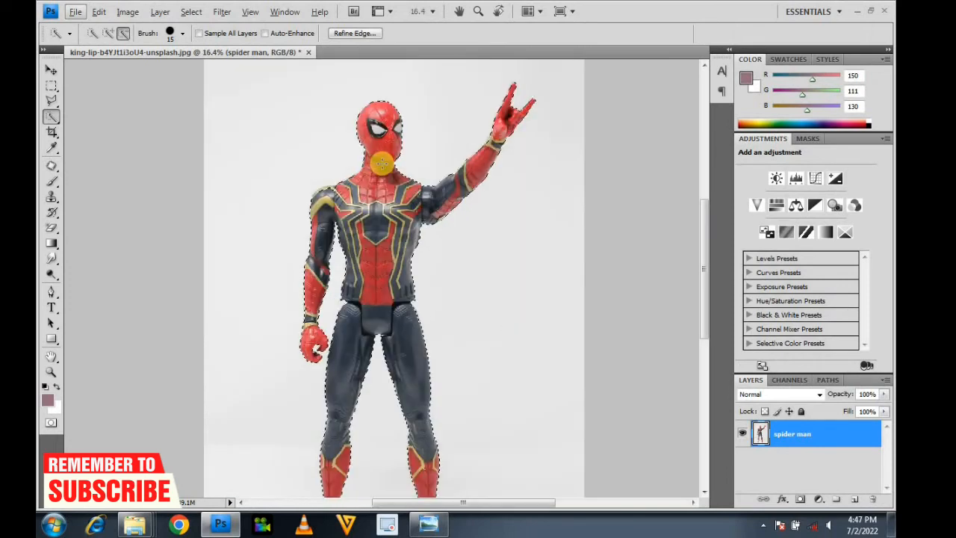
scroll(408, 153, "up", 2)
scroll(363, 187, "up", 2)
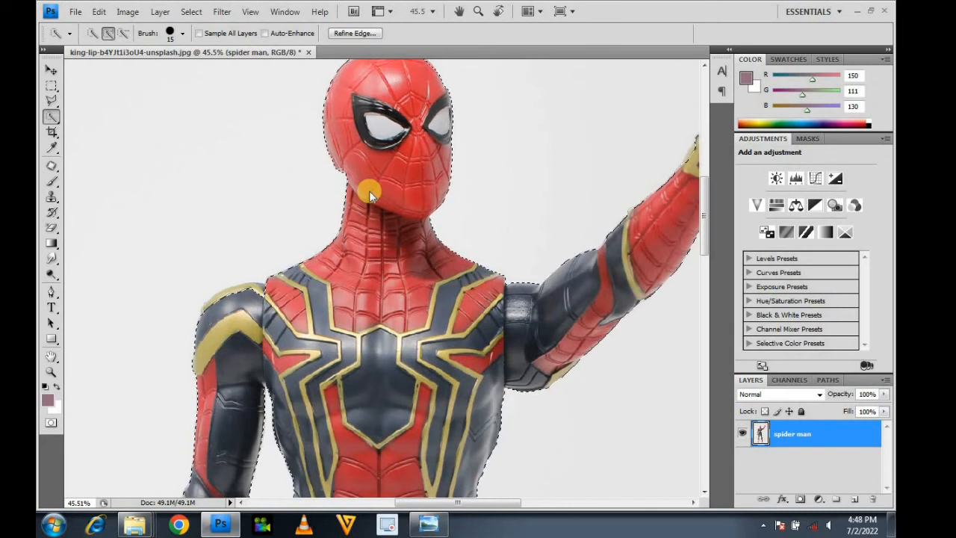
Subtract the gold-trimmed top of the lowered arm's shoulder from the backdrop selection with the Quick Selection tool
scroll(274, 132, "up", 3, "alt")
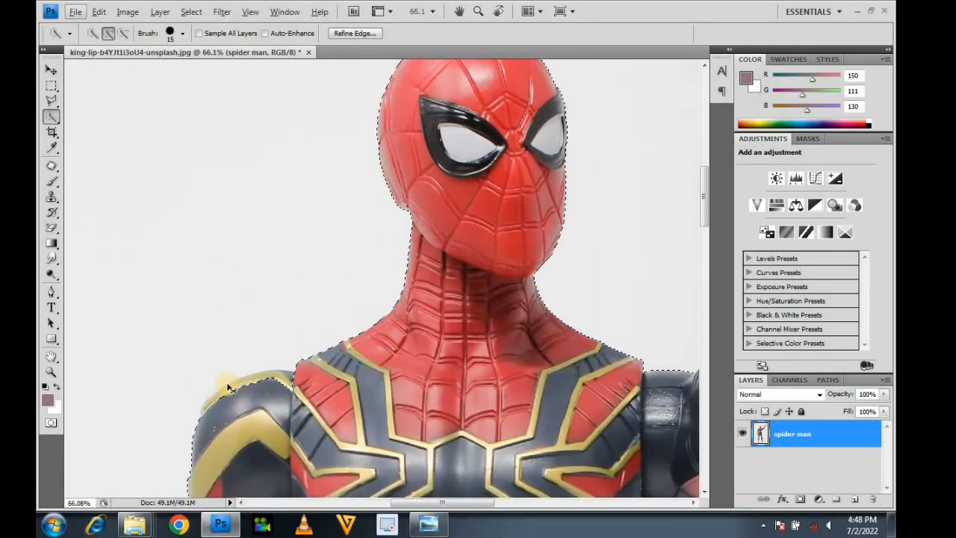
scroll(374, 366, "up", 4, "alt")
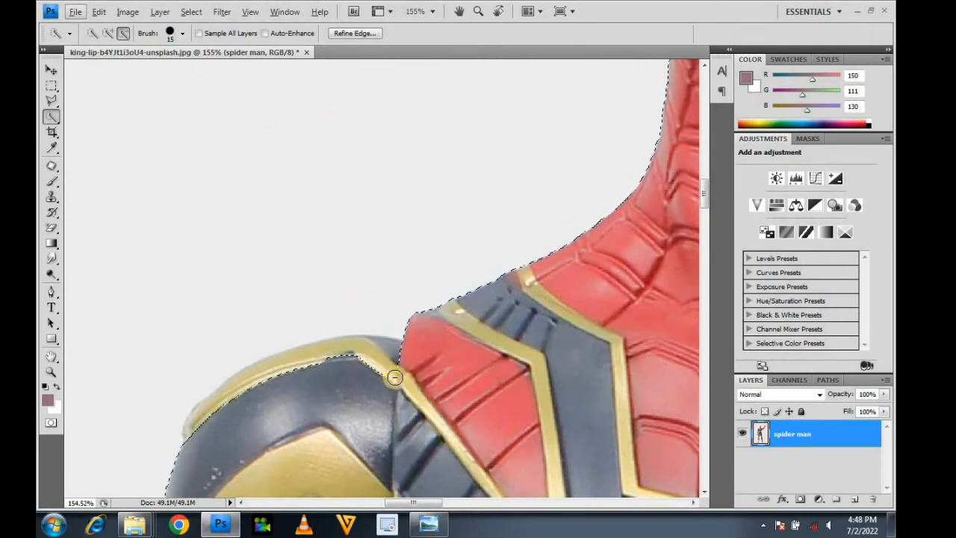
mouse_move(396, 352)
left_mouse_down()
mouse_move(295, 367)
mouse_move(226, 406)
left_mouse_up()
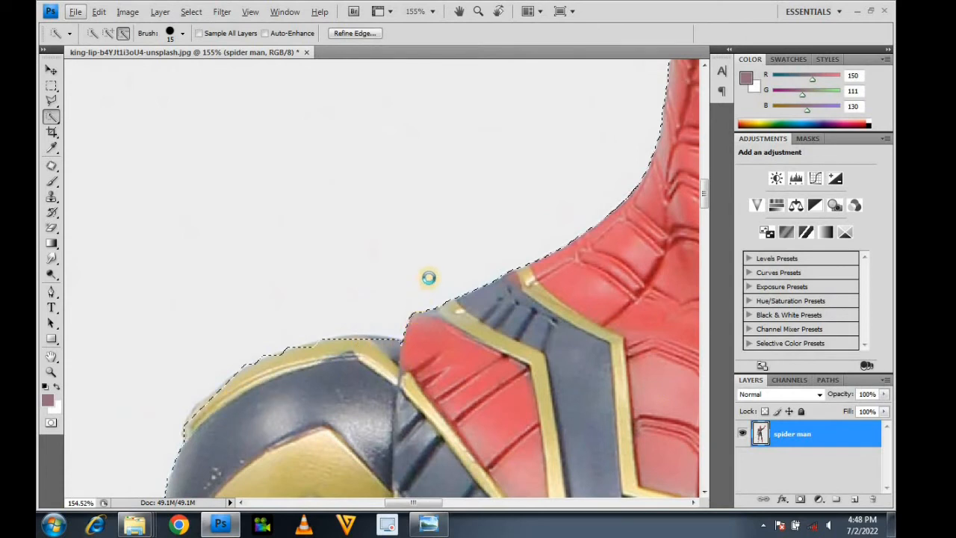
Feather the backdrop selection with a radius of 2 pixels
scroll(428, 279, "down", 3)
scroll(422, 278, "down", 5)
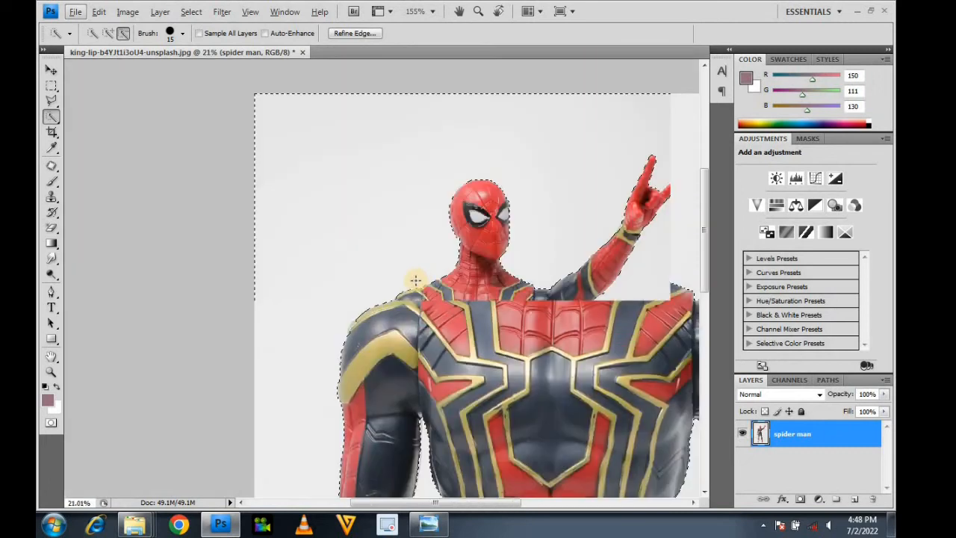
right_click(399, 207)
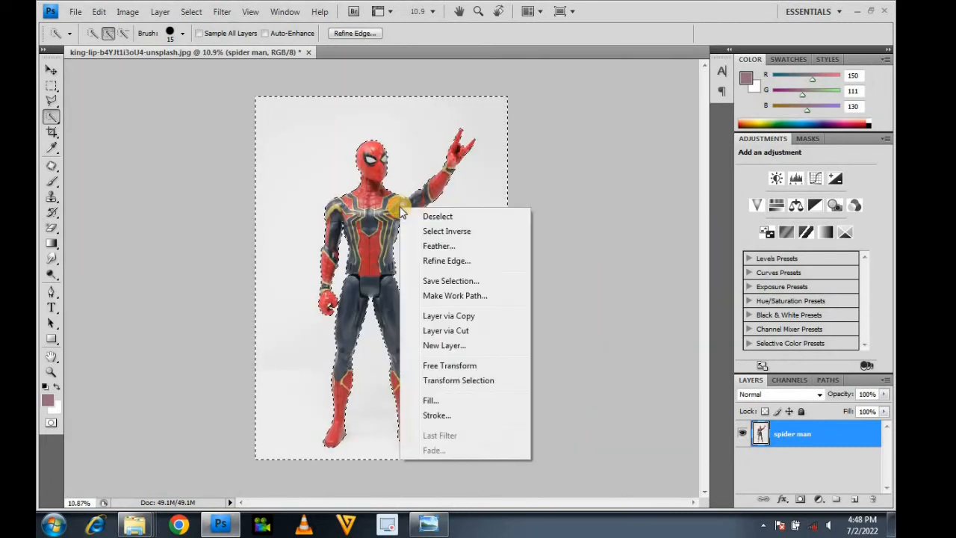
left_click(435, 247)
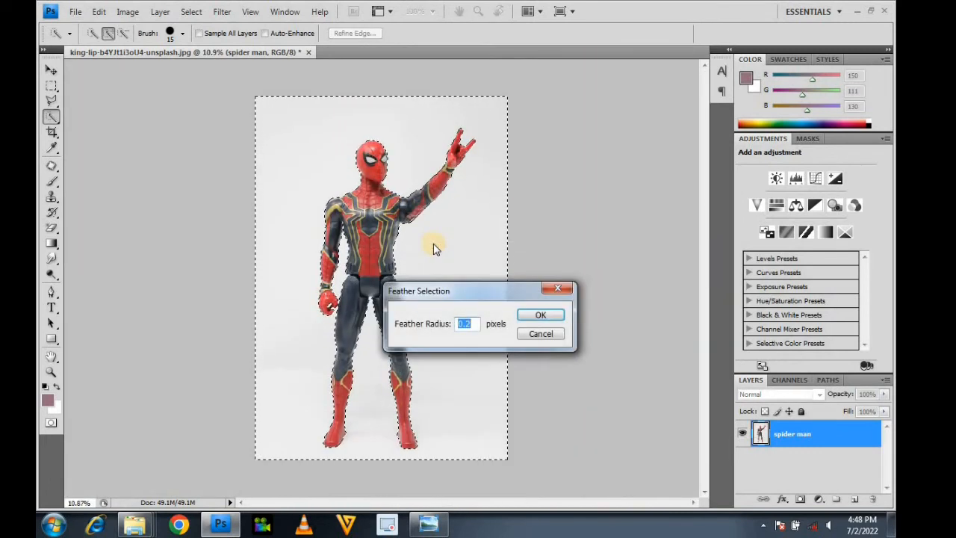
type("2")
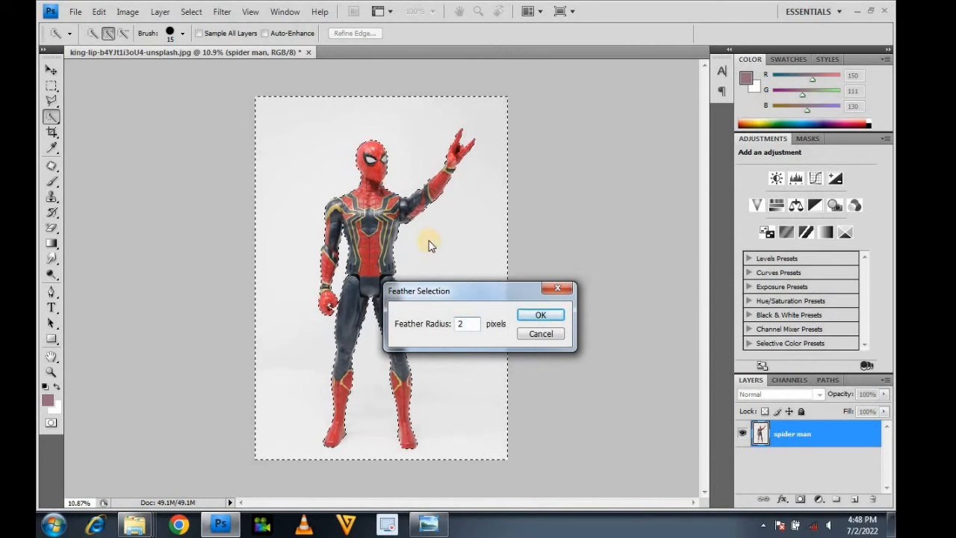
key("Return")
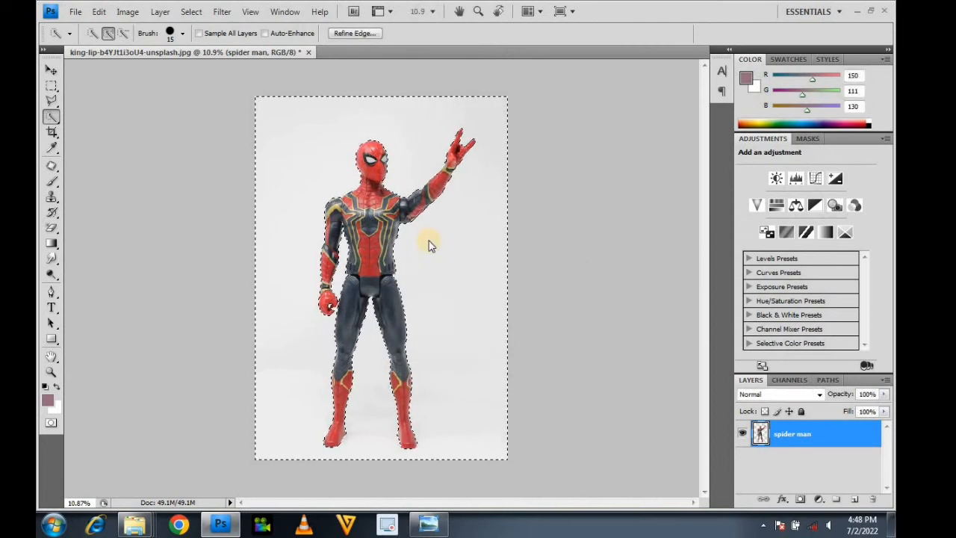
Delete the selected backdrop from the spider man layer, leaving the figure on transparency
key("Delete")
key("alt")
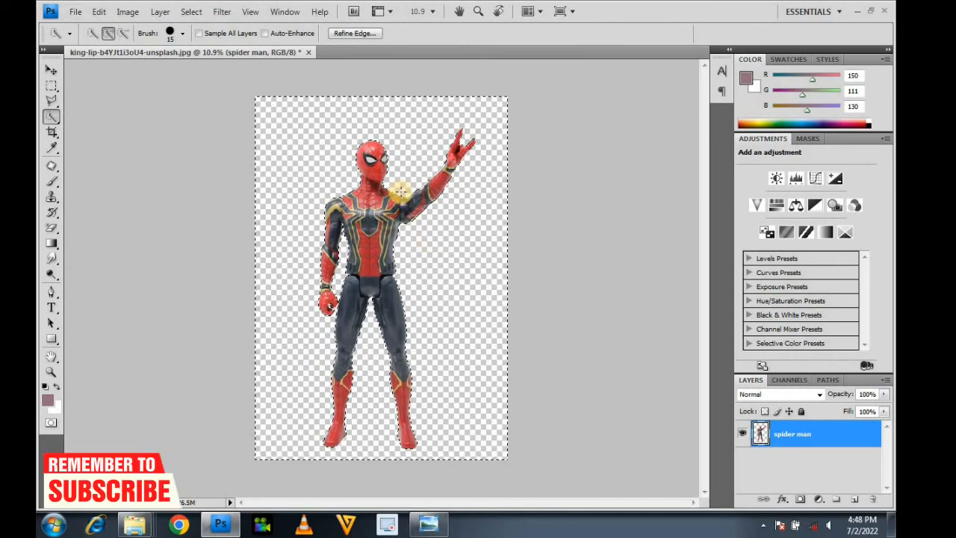
mouse_move(401, 192)
left_mouse_down()
mouse_move(373, 205)
mouse_move(375, 176)
left_mouse_up()
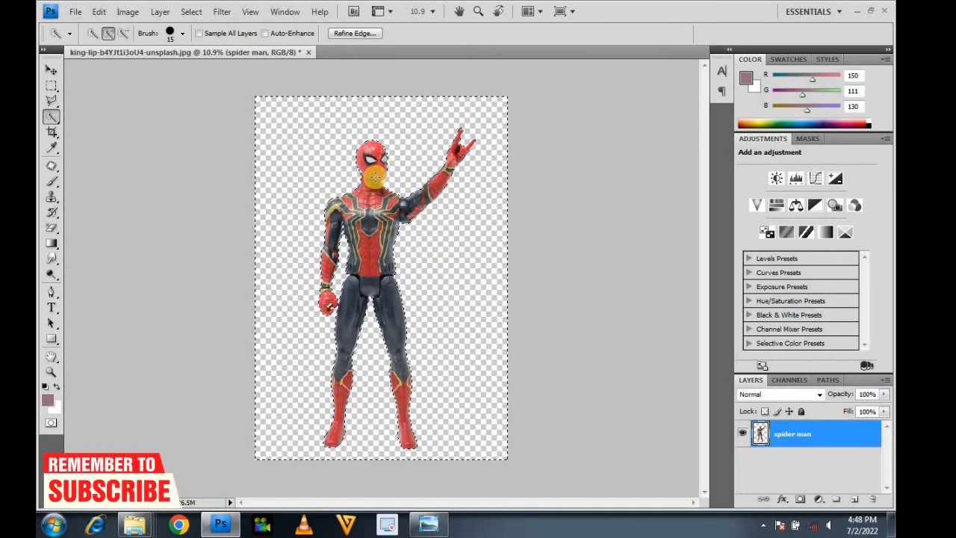
Switch to the Move tool and deselect the selection around the figure
left_click(50, 70)
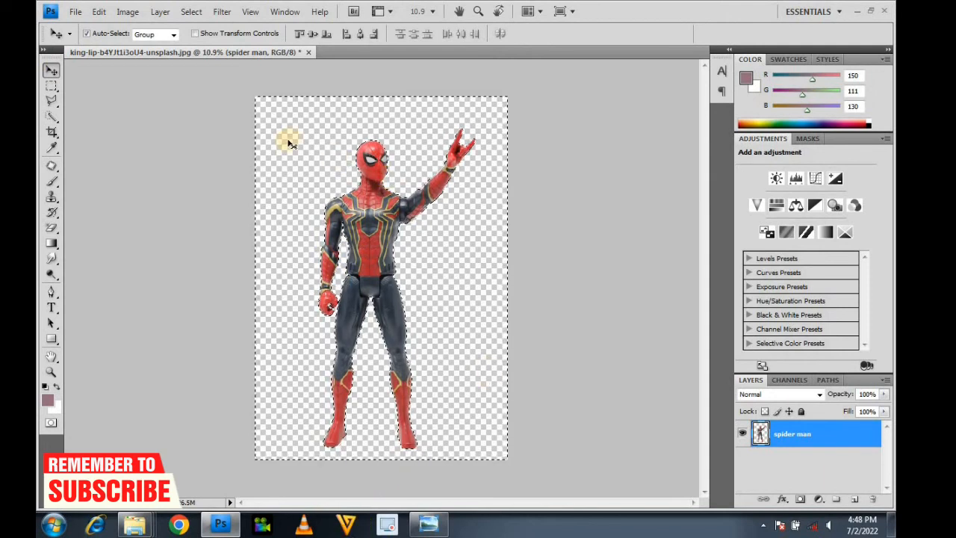
left_click(192, 12)
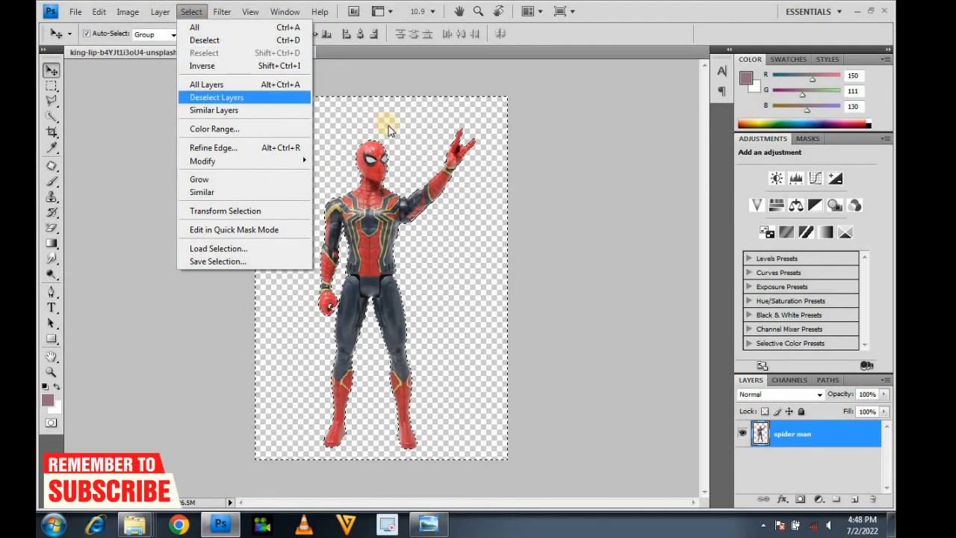
left_click(216, 39)
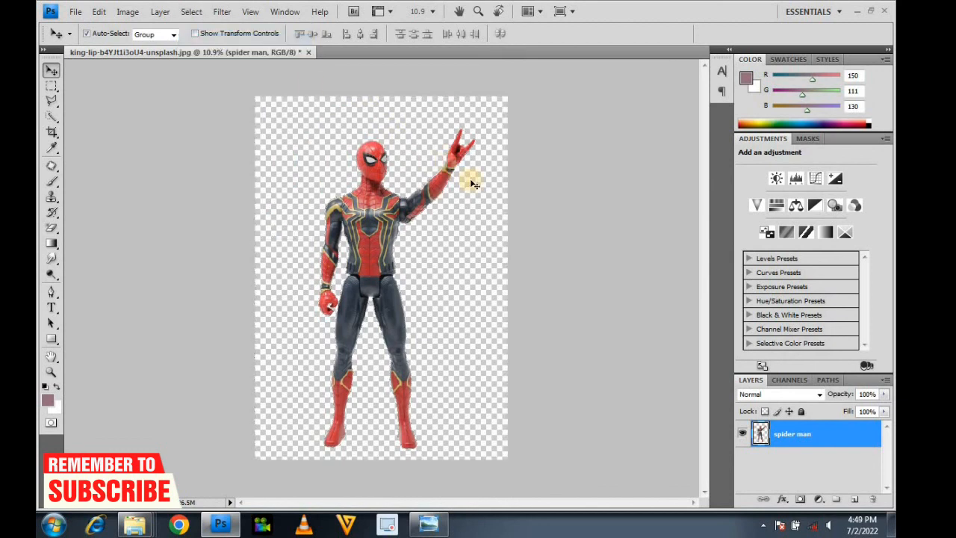
scroll(407, 160, "up", 6)
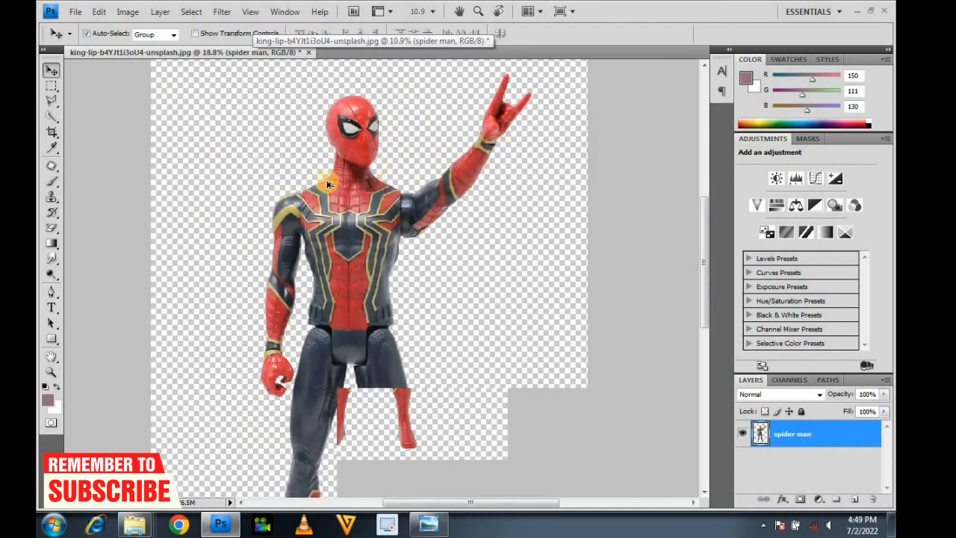
scroll(408, 198, "down", 8)
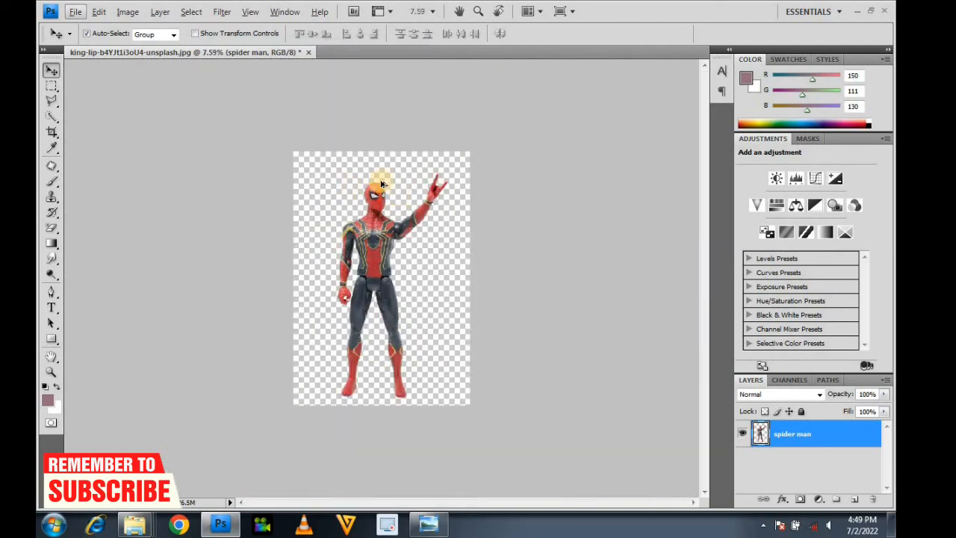
scroll(364, 243, "up", 2)
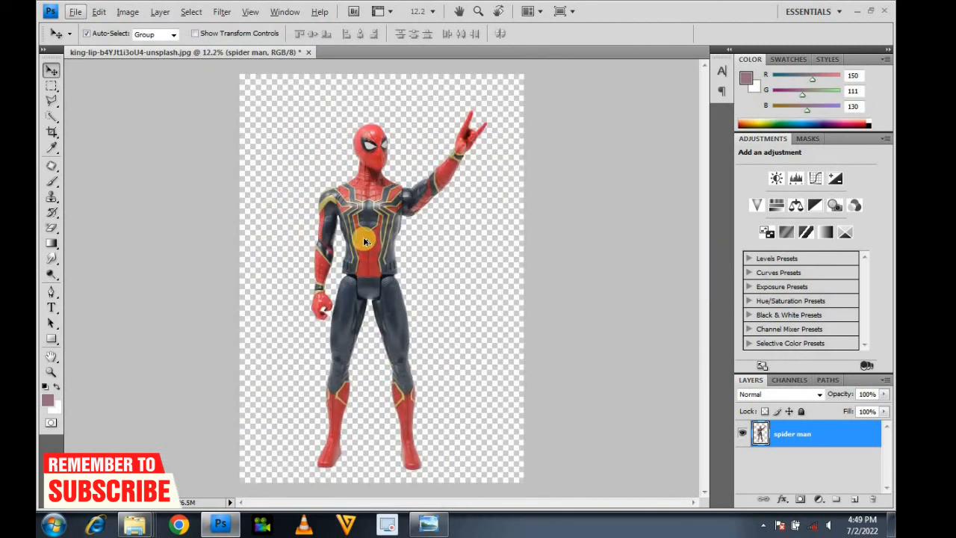
scroll(365, 241, "up", 2)
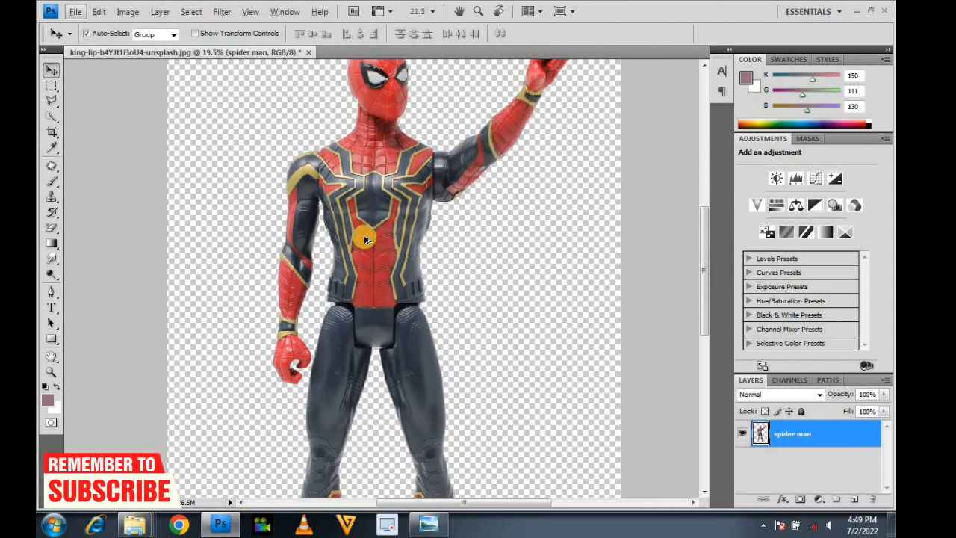
scroll(366, 239, "down", 1)
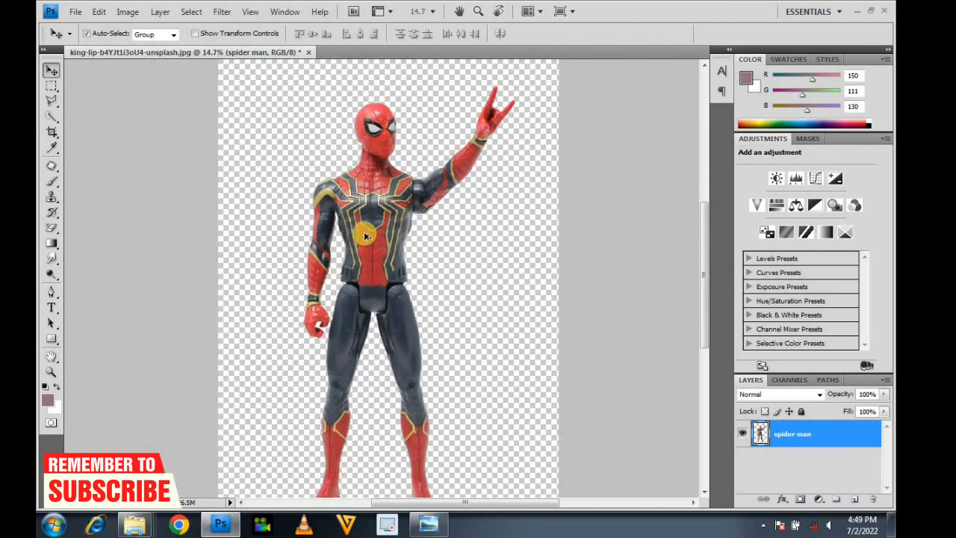
scroll(365, 237, "down", 1)
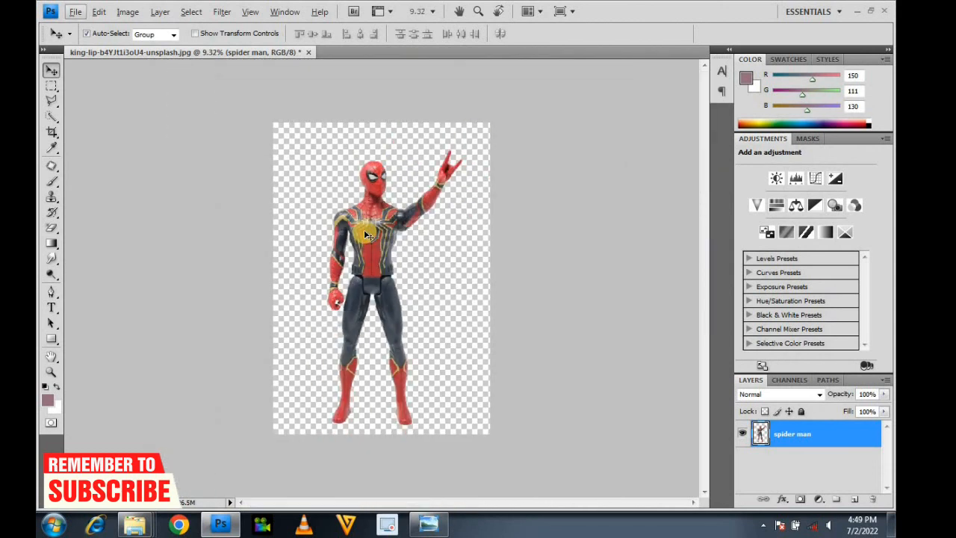